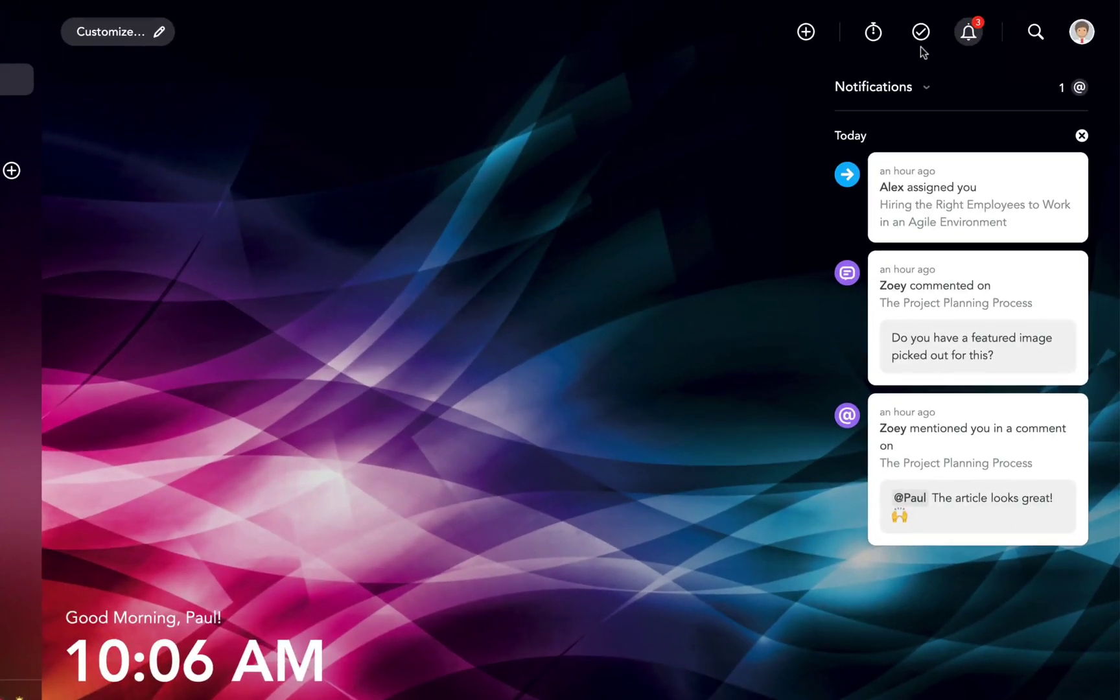
# Open the My Tasks and Time Tracking dashboard panels next to Notifications
pyautogui.click(921, 33)
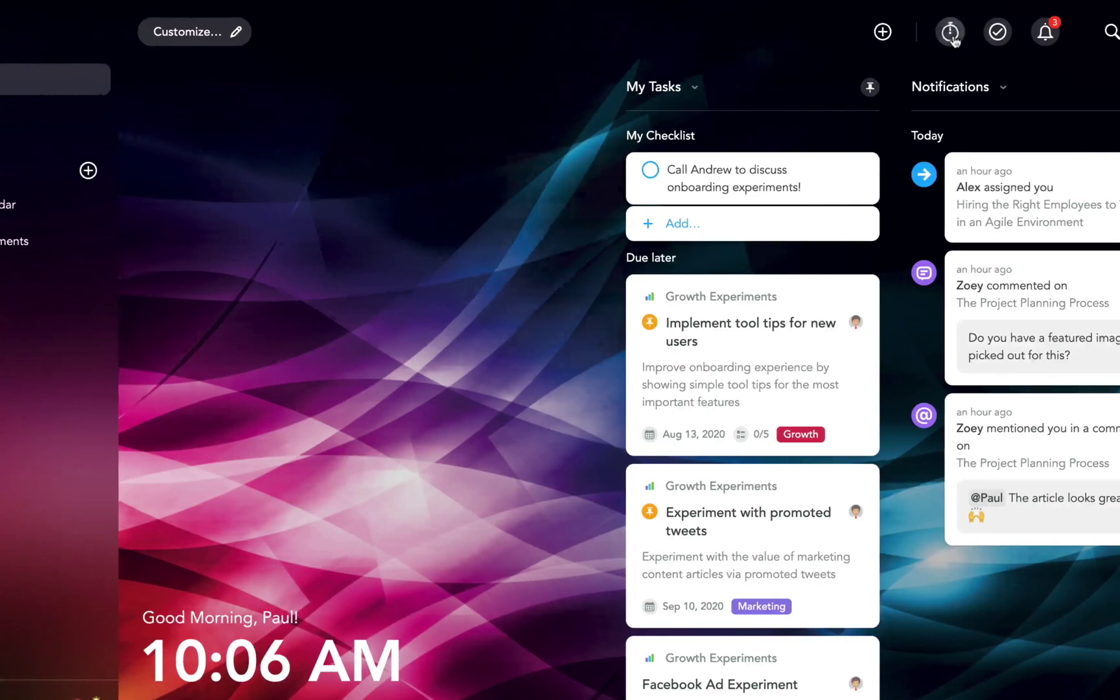
pyautogui.click(875, 33)
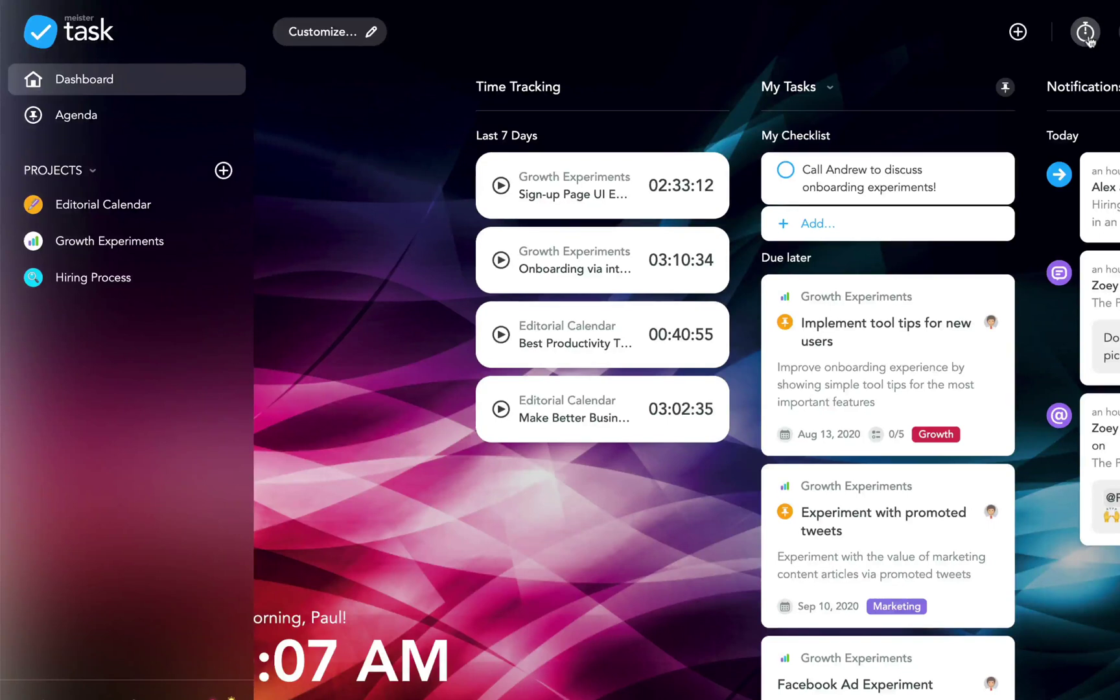
pyautogui.moveTo(122, 204)
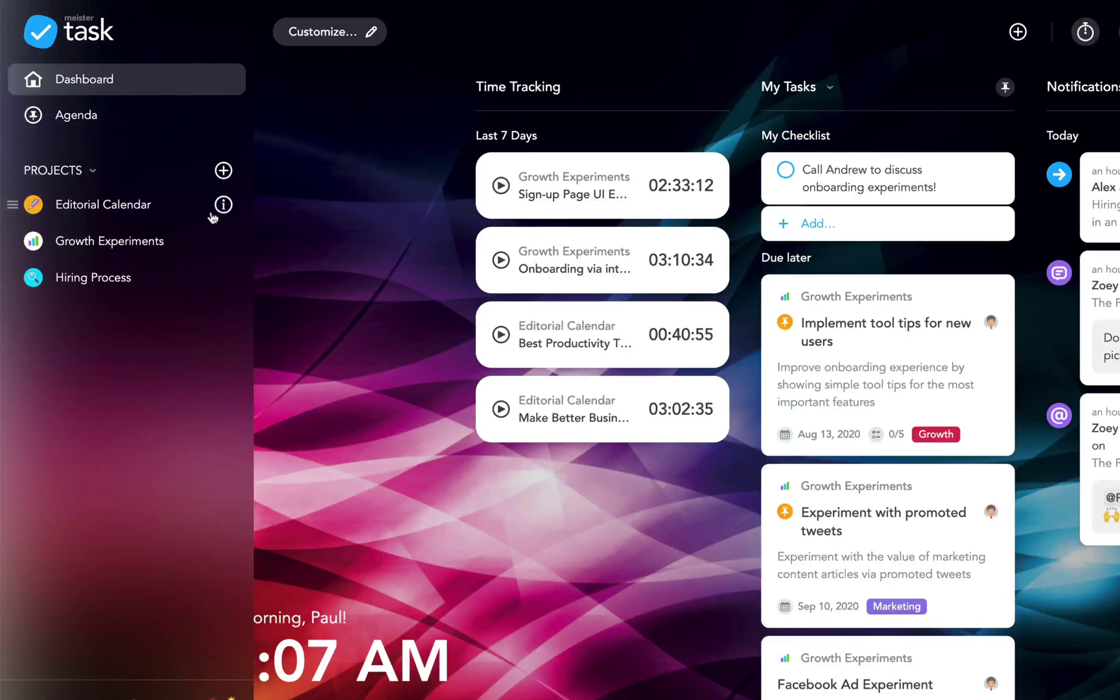
# Open the Editorial Calendar project board and scroll right to its Done column
pyautogui.click(155, 206)
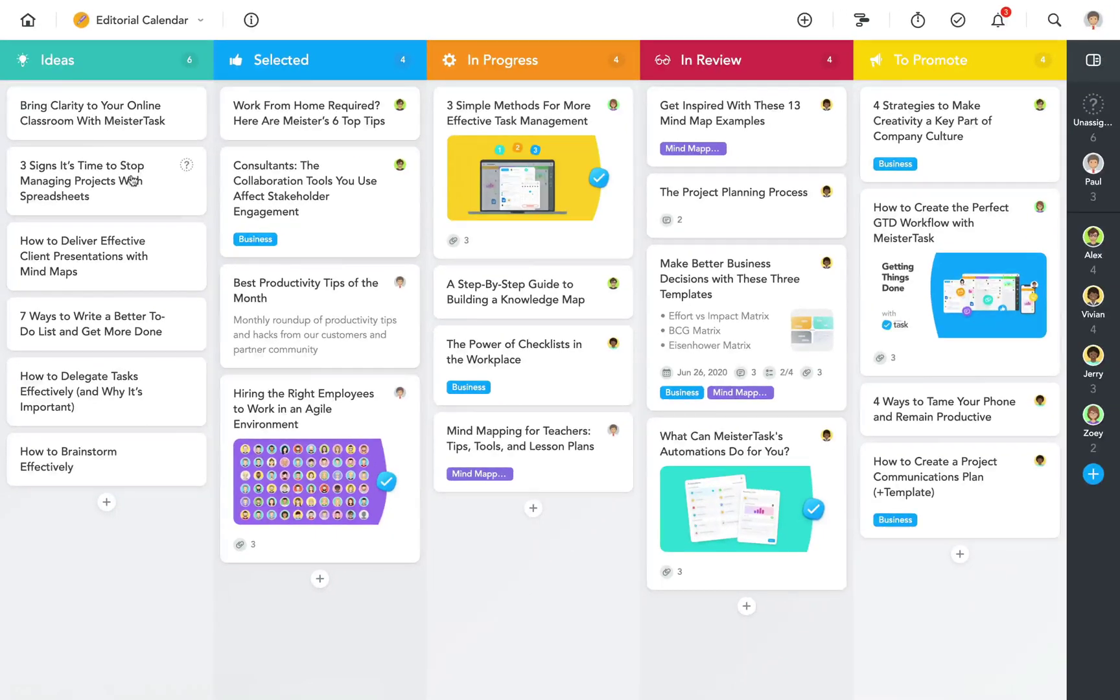
pyautogui.hscroll(1, 133, 180)
pyautogui.hscroll(2, 133, 180)
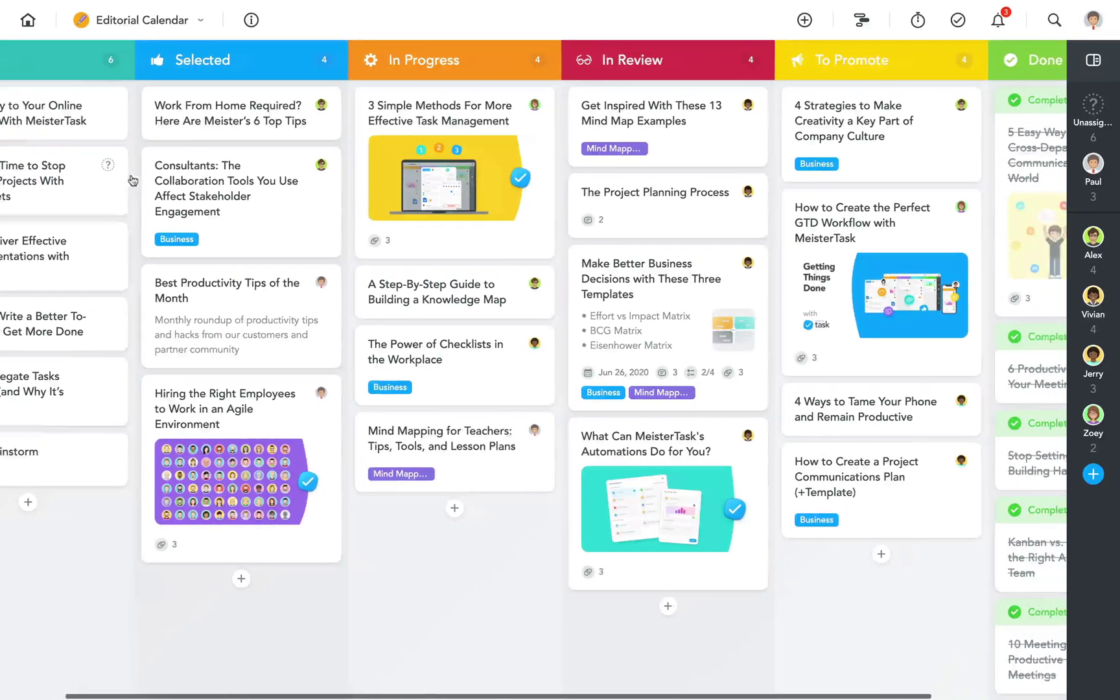
pyautogui.hscroll(2, 133, 180)
pyautogui.hscroll(1, 133, 180)
pyautogui.hscroll(1, 132, 180)
pyautogui.hscroll(2, 133, 180)
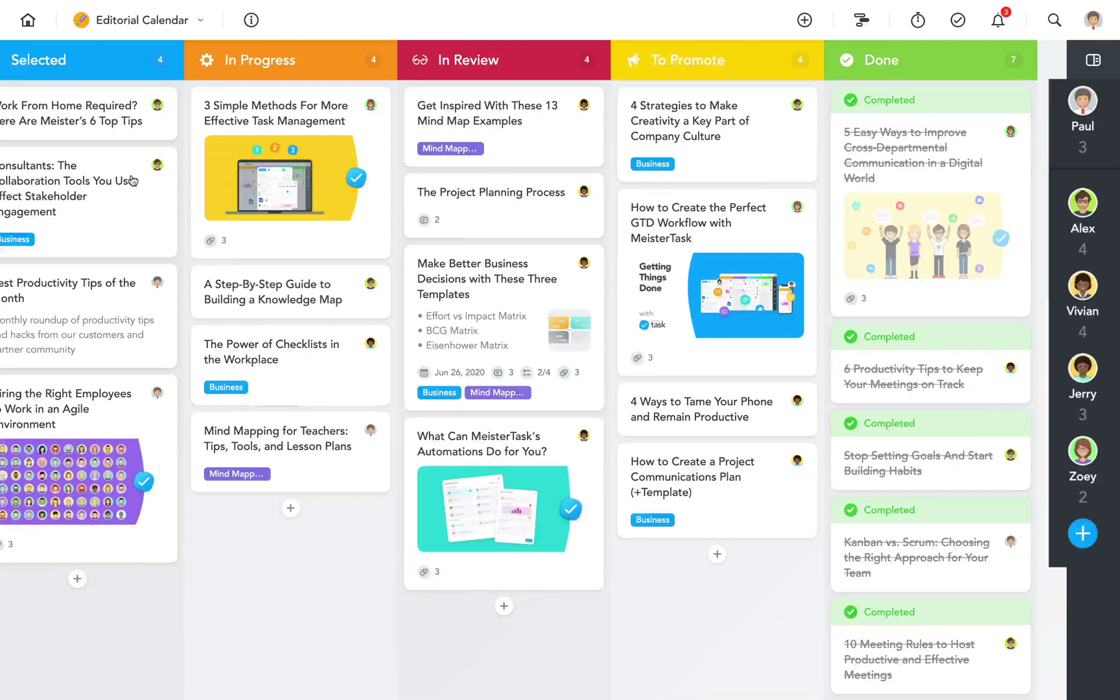
# Open the 'Make Better Business Decisions with These Three Templates' task, complete it, then archive it
pyautogui.click(434, 283)
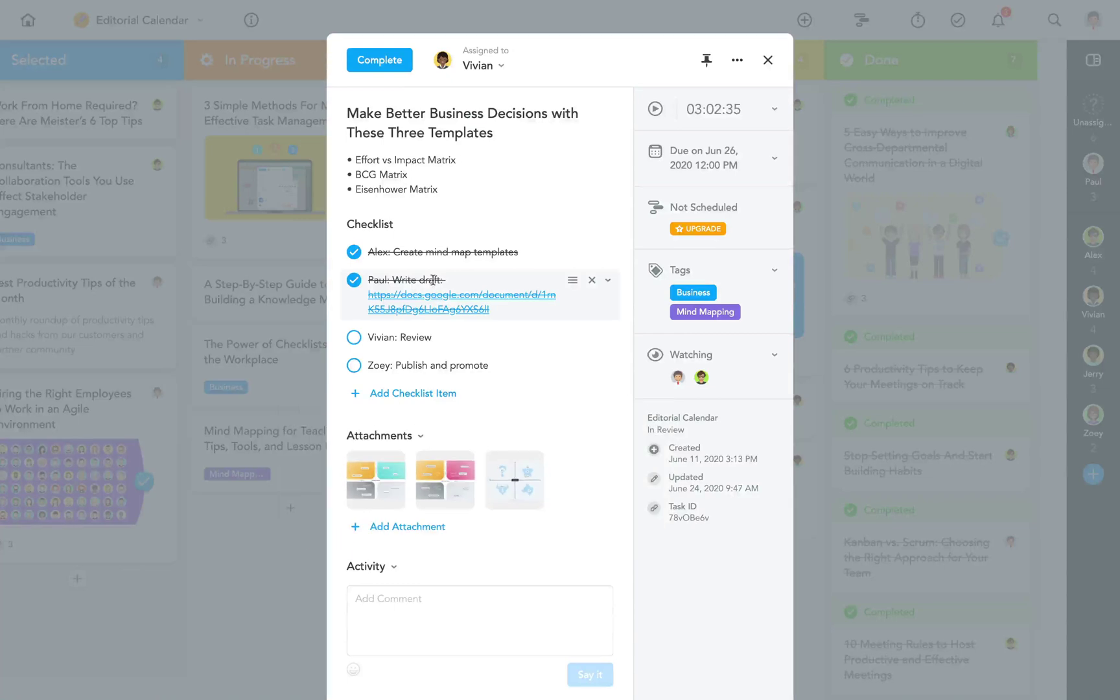
pyautogui.scroll(-3, 433, 279)
pyautogui.scroll(-1, 433, 279)
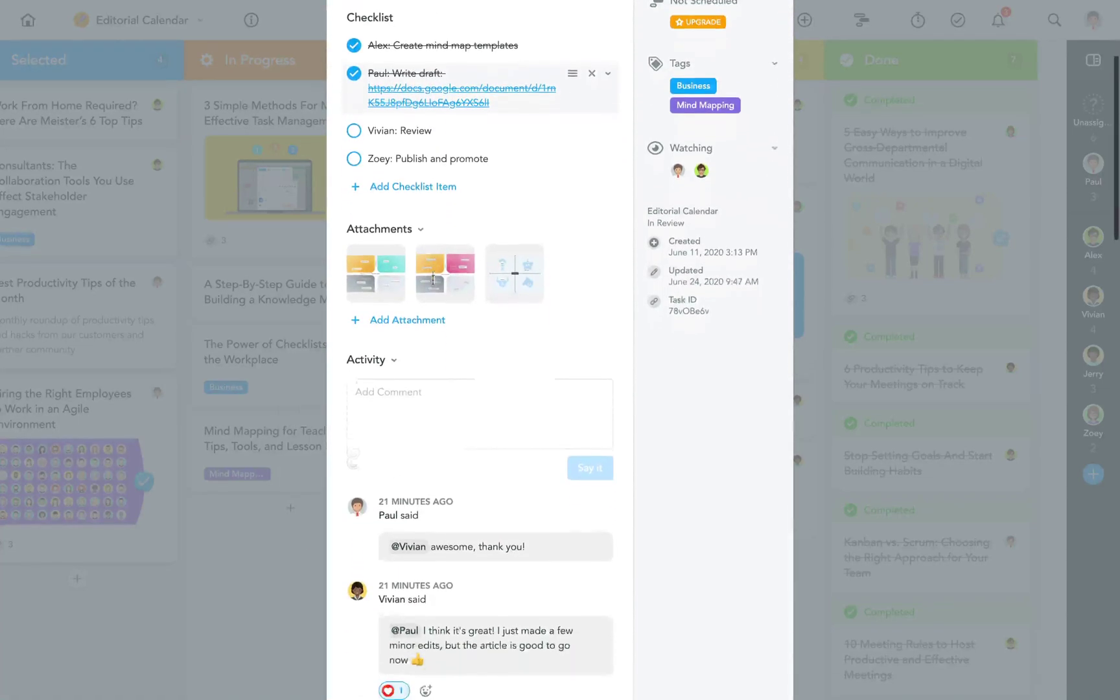
pyautogui.scroll(-1, 433, 279)
pyautogui.scroll(-2, 433, 280)
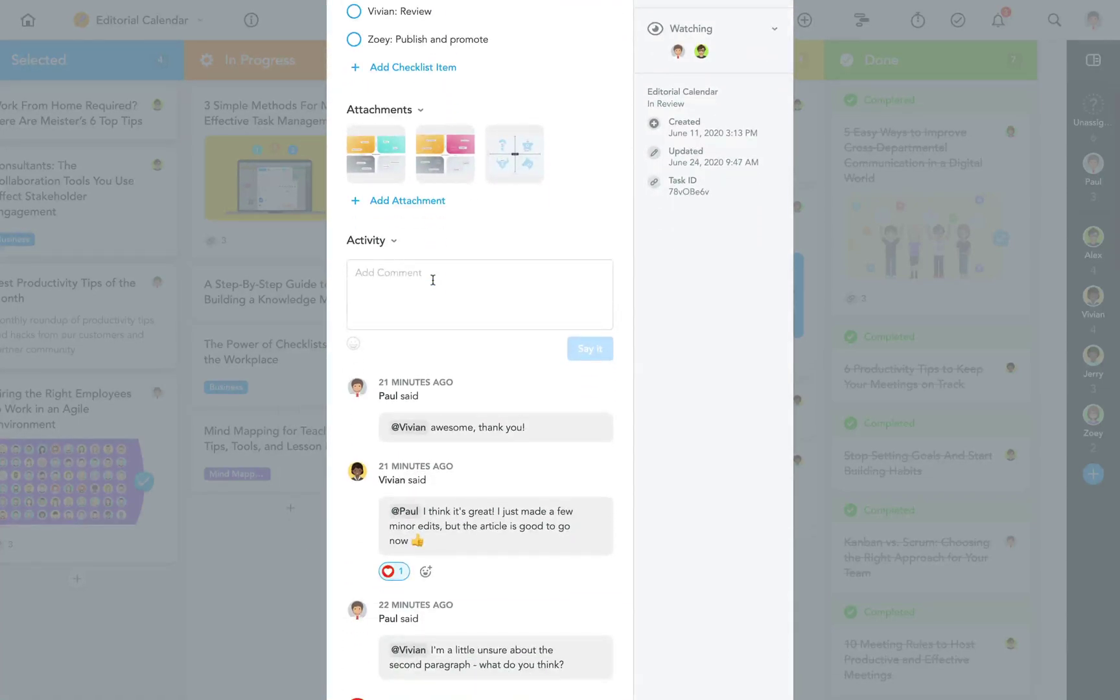
pyautogui.scroll(3, 433, 279)
pyautogui.scroll(2, 433, 279)
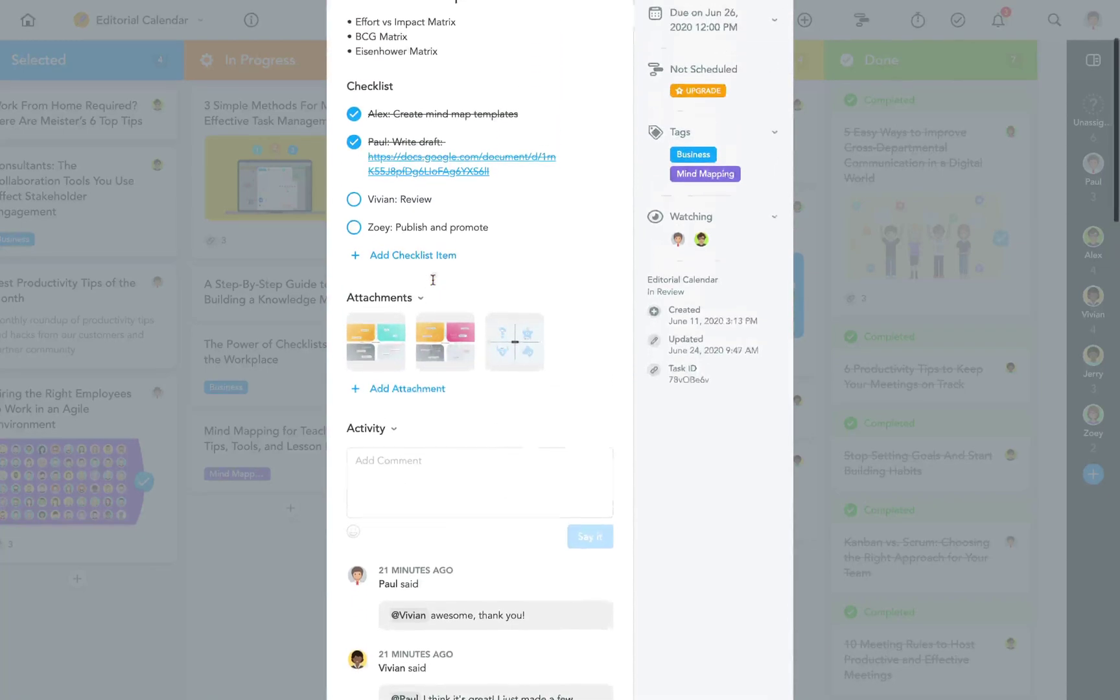
pyautogui.scroll(1, 433, 279)
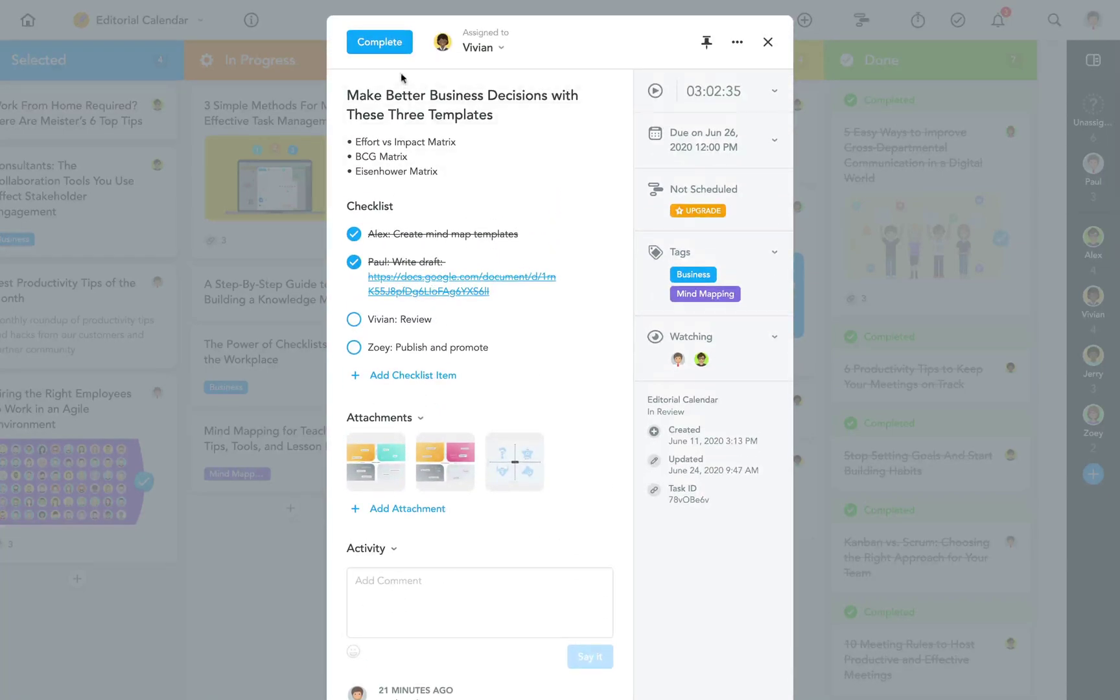
pyautogui.click(392, 47)
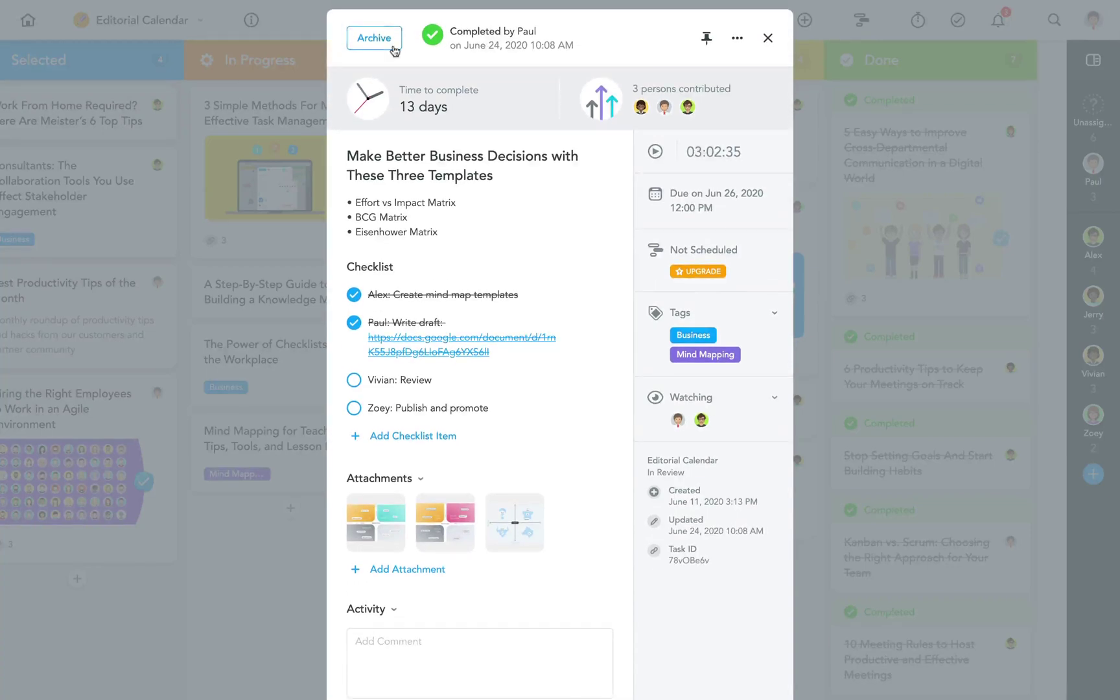
pyautogui.click(392, 47)
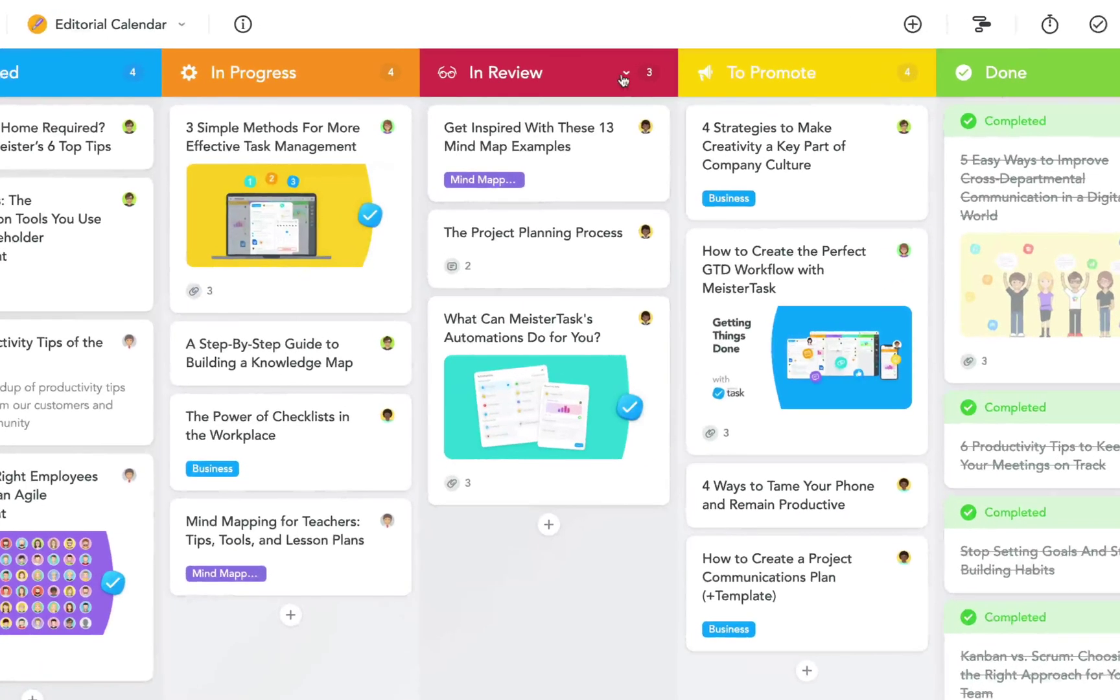
# Show the Automations tab of the In Review section's settings
pyautogui.click(625, 74)
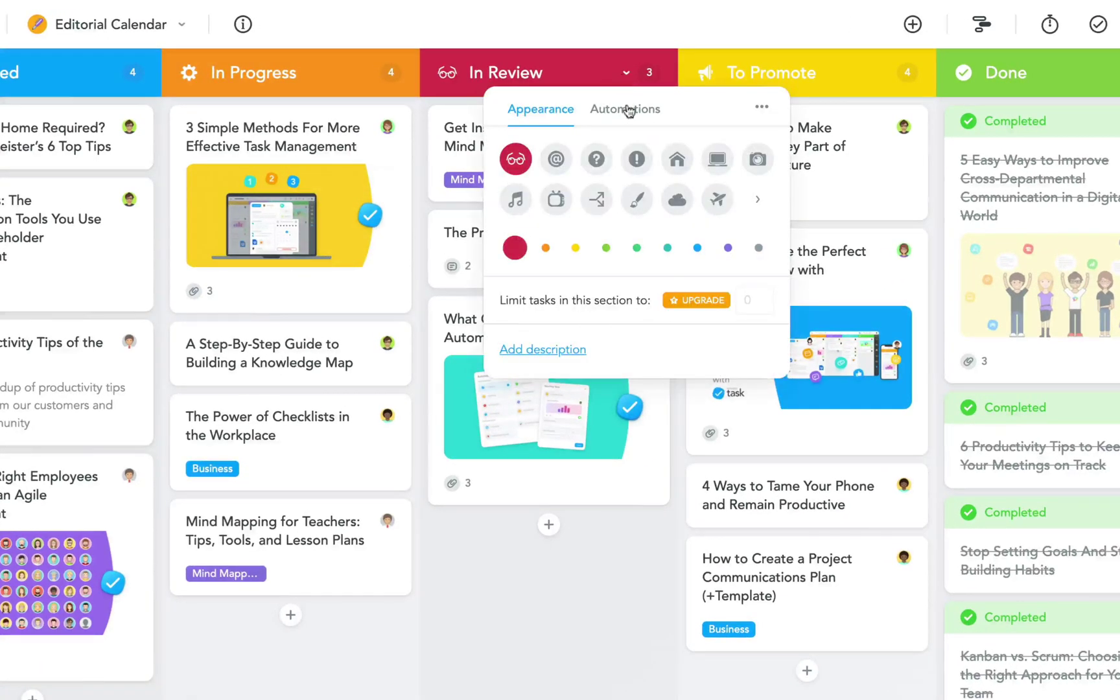
pyautogui.click(628, 110)
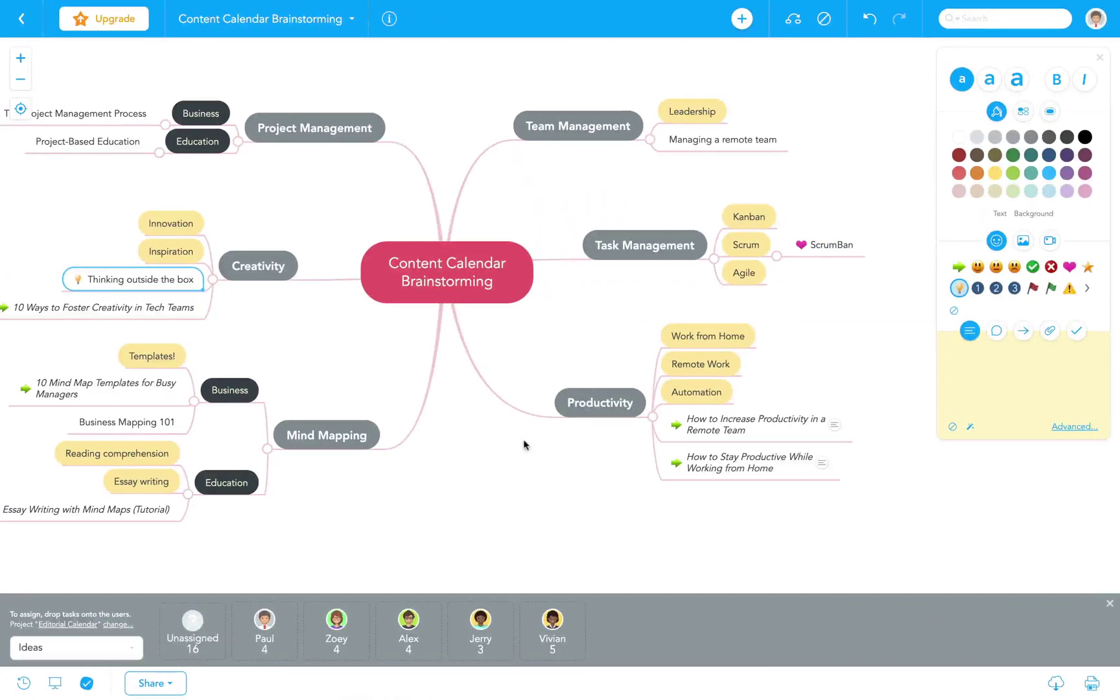
# Select both Productivity ideas and drag them onto the teammate's avatar to assign them
pyautogui.click(710, 420)
pyautogui.click(713, 457)
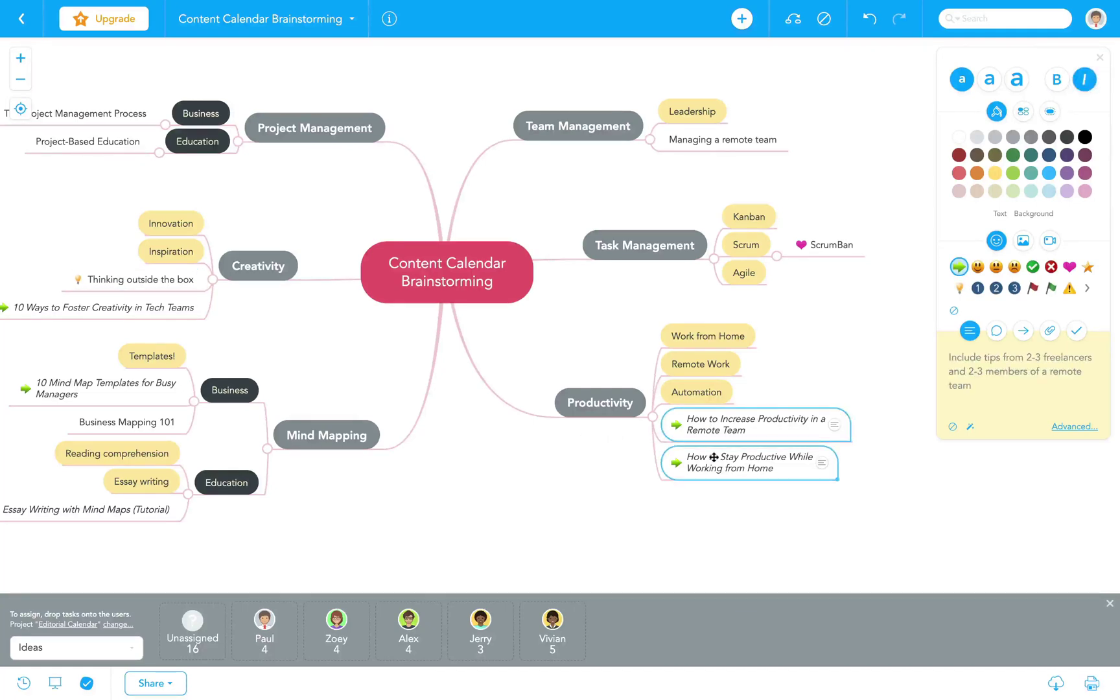
pyautogui.moveTo(676, 464); pyautogui.dragTo(426, 624)
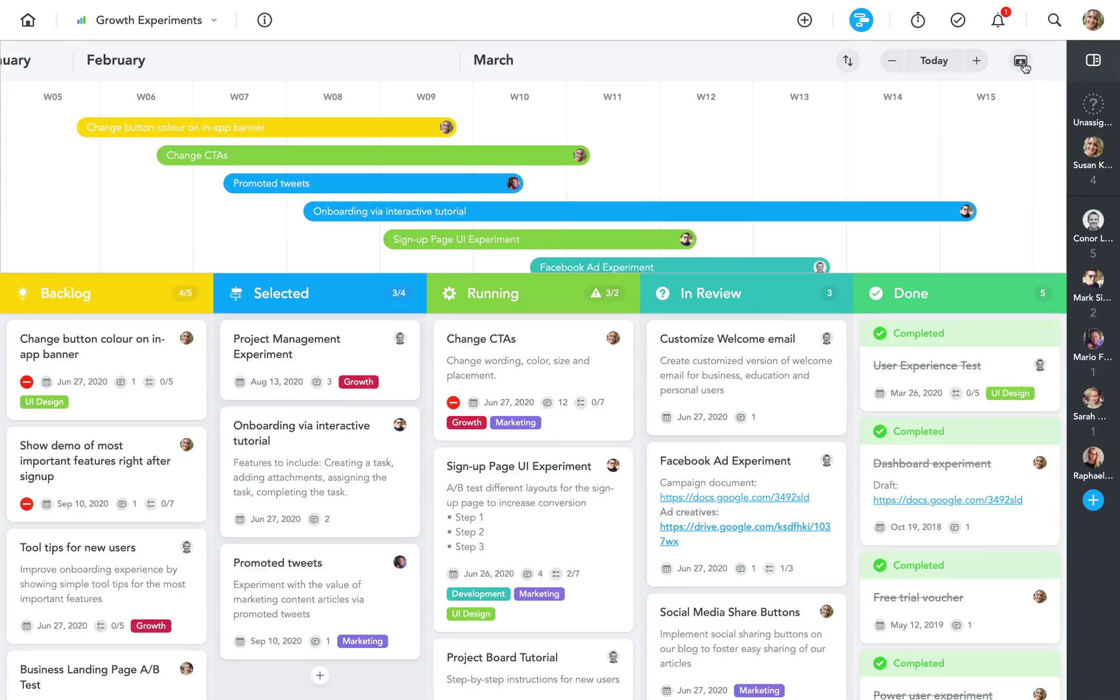
# Expand and pan the timeline, then start adding an automation to the In Progress section
pyautogui.click(1021, 61)
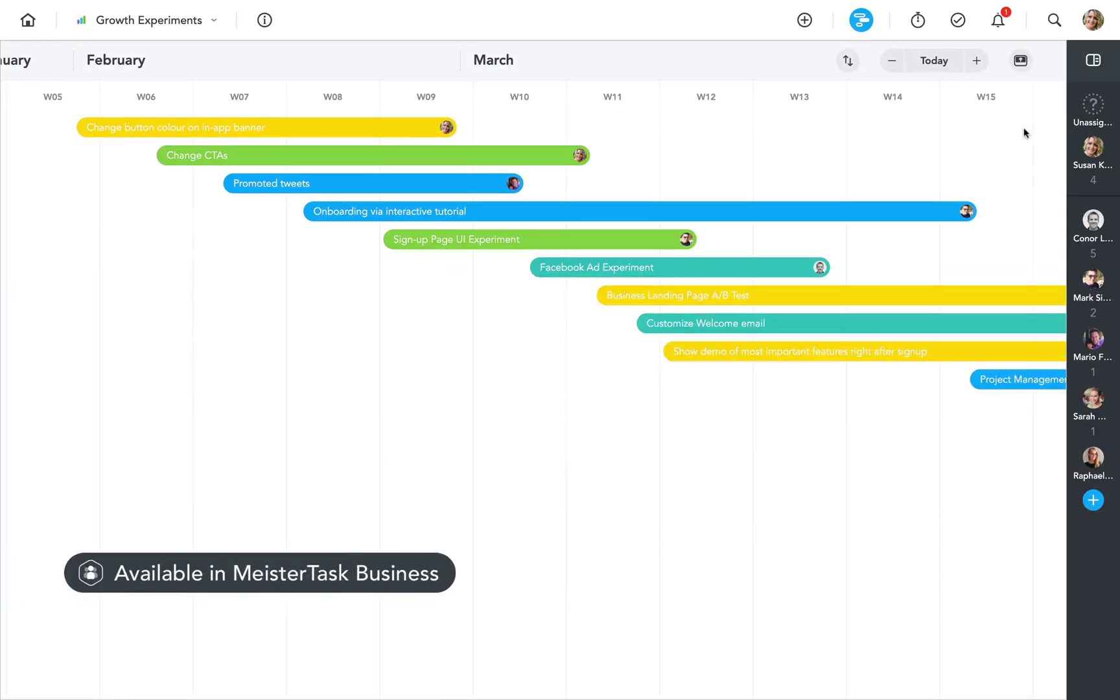
pyautogui.moveTo(1024, 133); pyautogui.dragTo(712, 165)
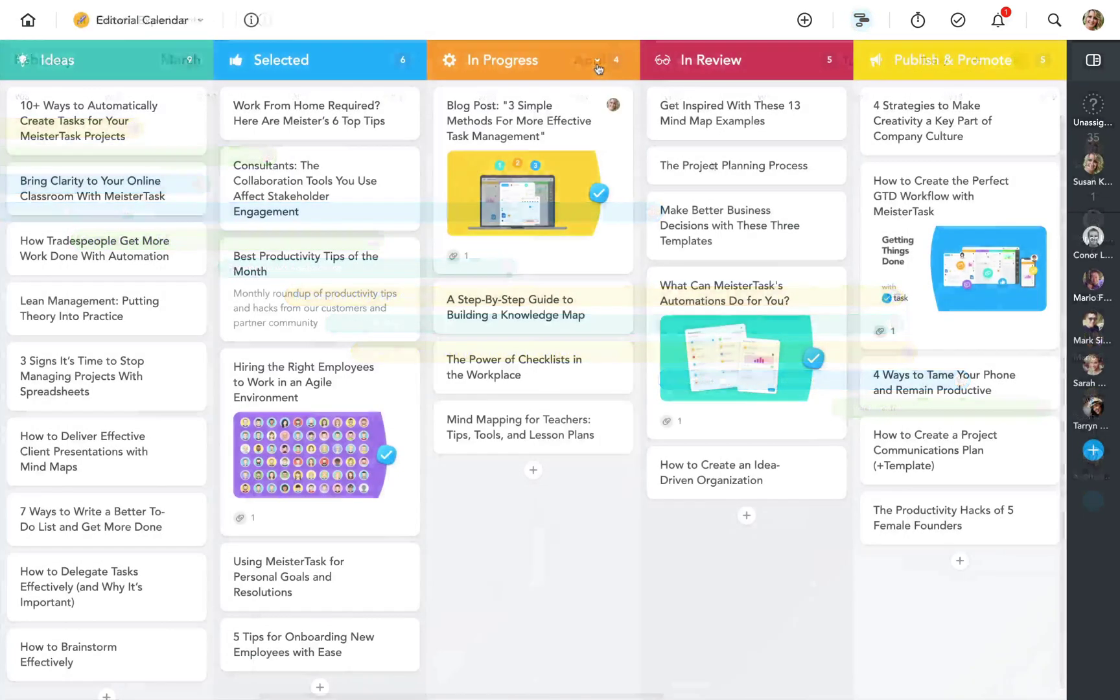
pyautogui.click(597, 65)
pyautogui.click(597, 90)
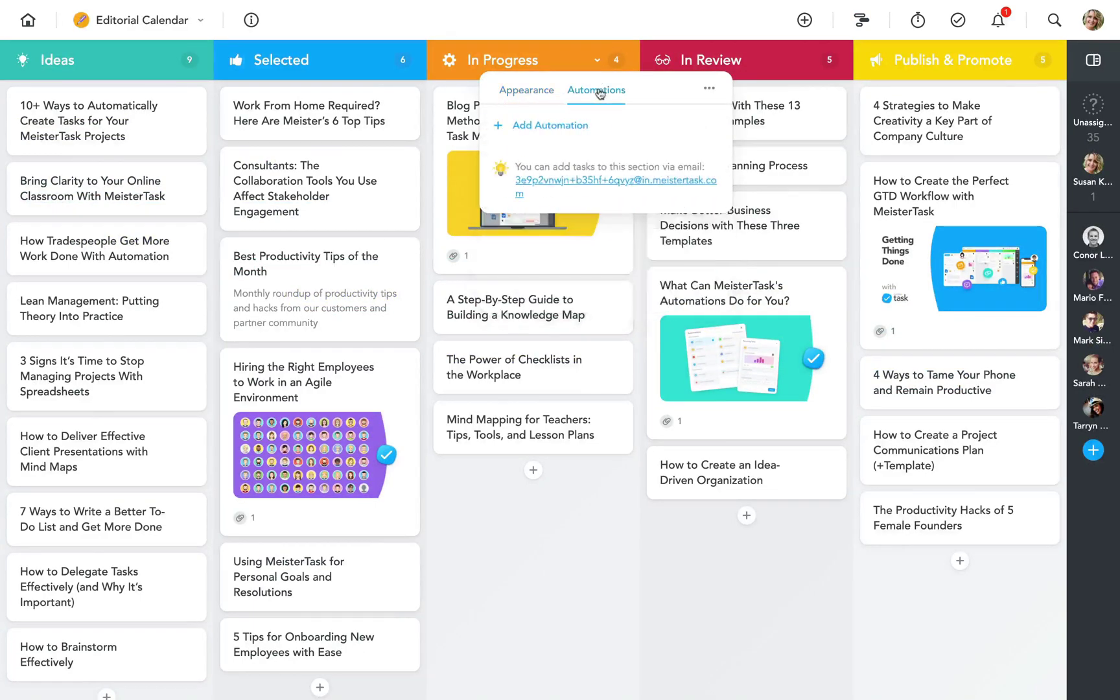
pyautogui.click(578, 126)
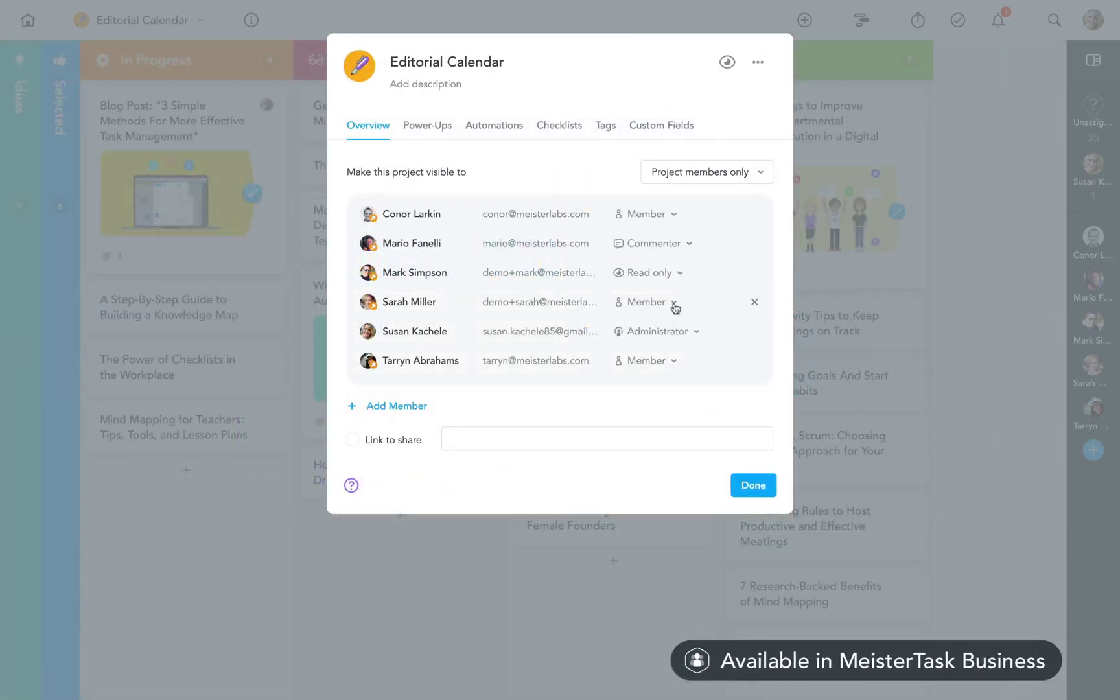
# Change the fourth member's role from Member to Commenter
pyautogui.click(674, 304)
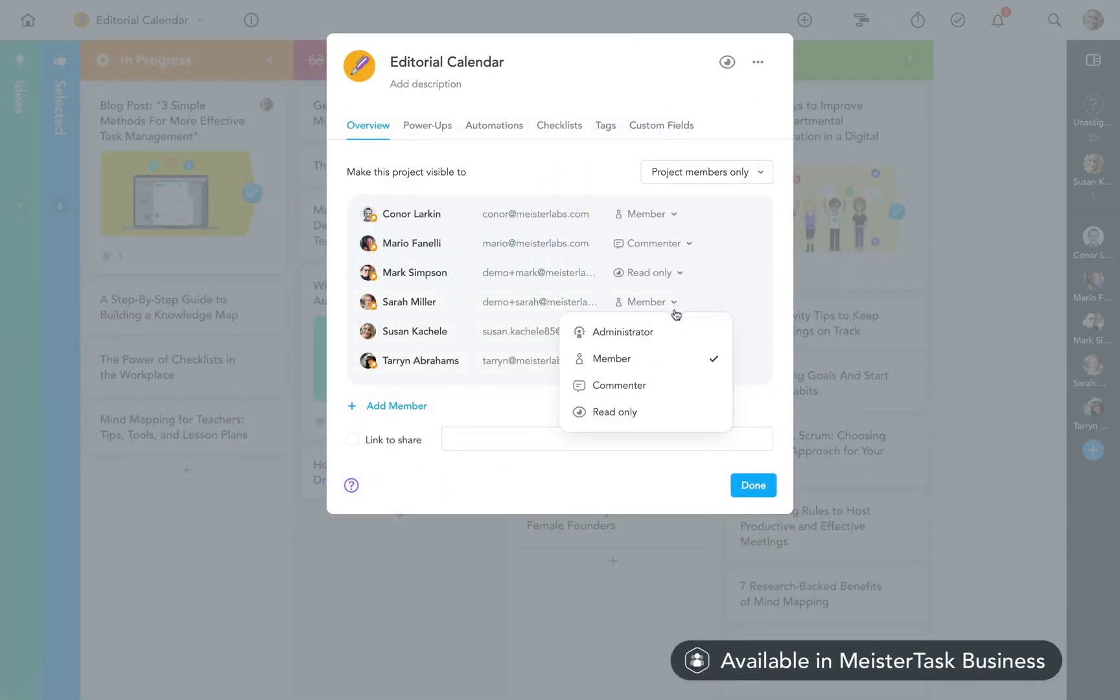
pyautogui.click(667, 386)
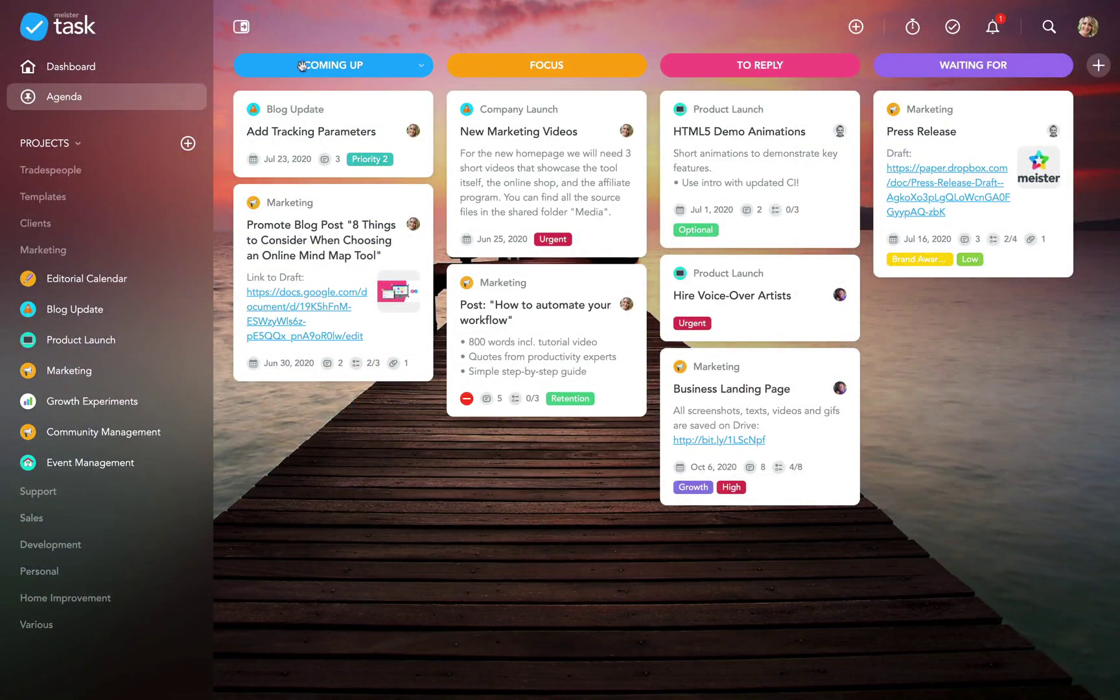
# Move COMING UP after FOCUS and add 'Update Copy on FAQs Page' to FOCUS from Recent
pyautogui.moveTo(253, 65); pyautogui.dragTo(487, 70)
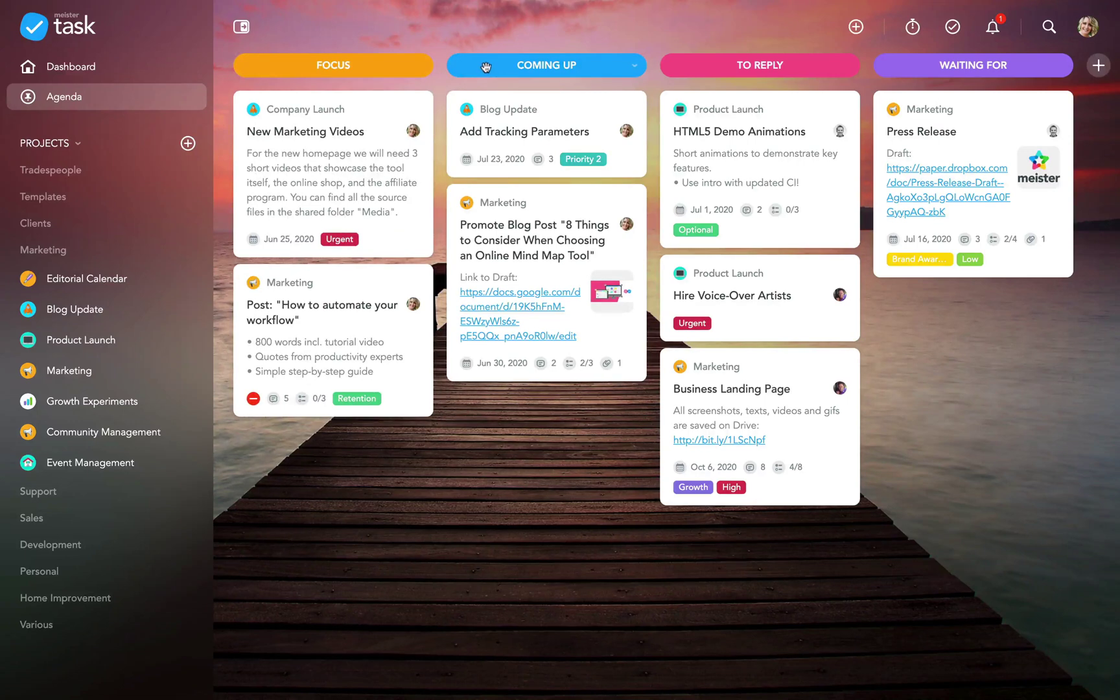
pyautogui.click(241, 26)
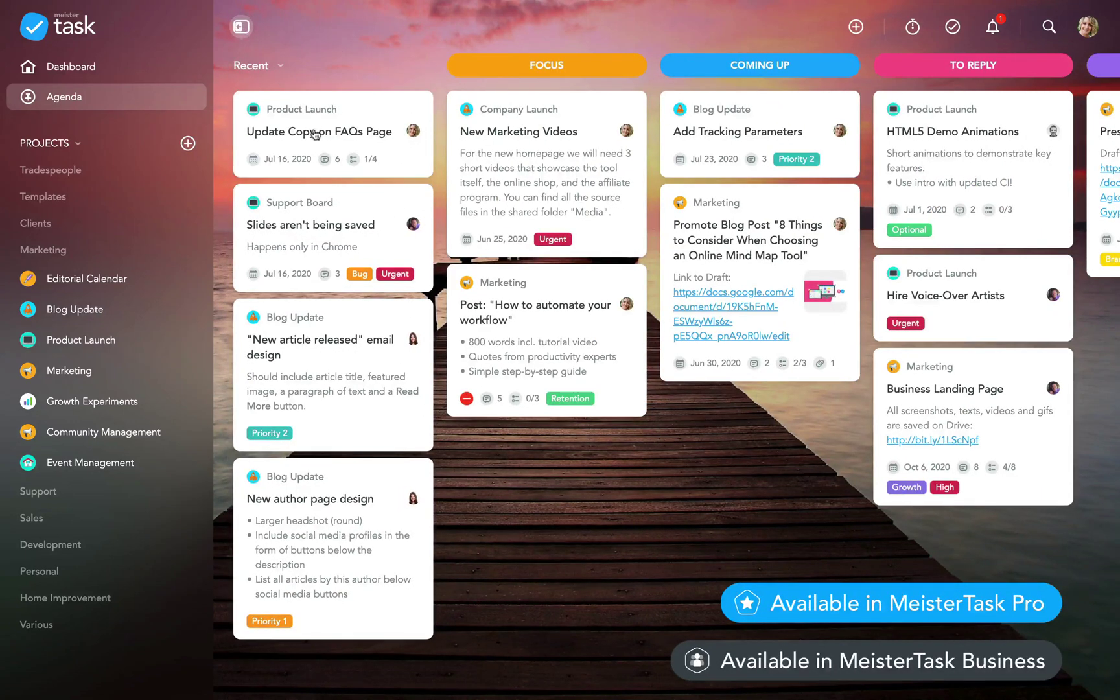
pyautogui.moveTo(315, 134); pyautogui.dragTo(532, 132)
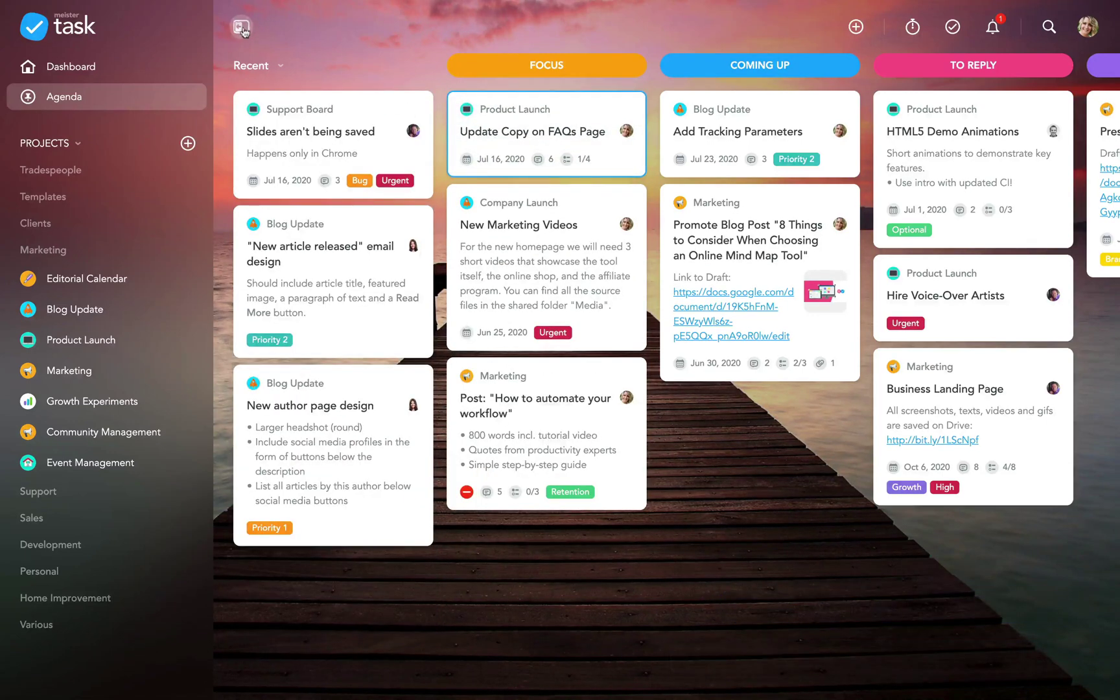
pyautogui.click(242, 28)
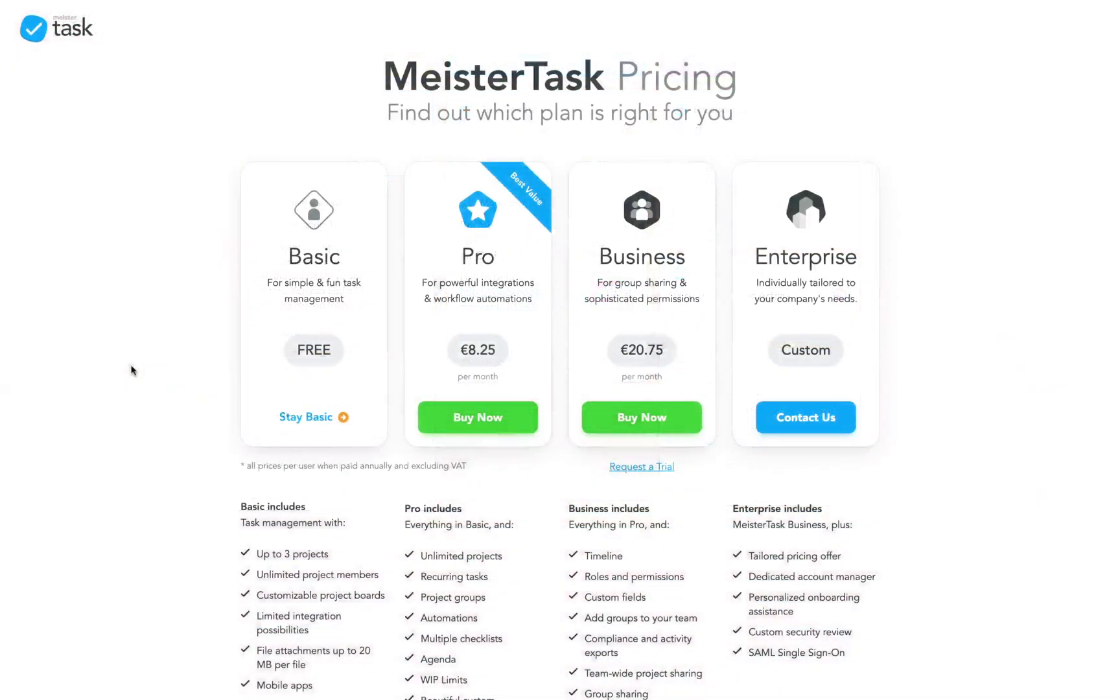
# Scroll through the Basic, Pro, Business and Enterprise feature lists to the MeisterBundle offer
pyautogui.scroll(-1, 132, 370)
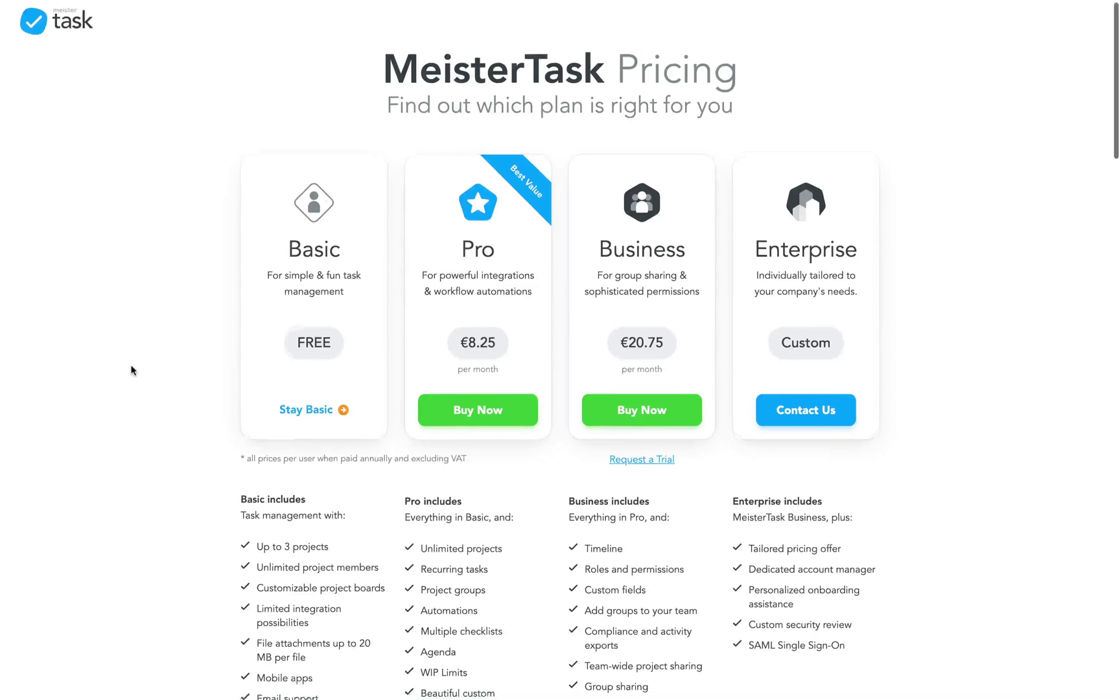
pyautogui.scroll(-1, 132, 370)
pyautogui.scroll(-1, 132, 370)
pyautogui.scroll(-1, 133, 370)
pyautogui.scroll(-1, 132, 370)
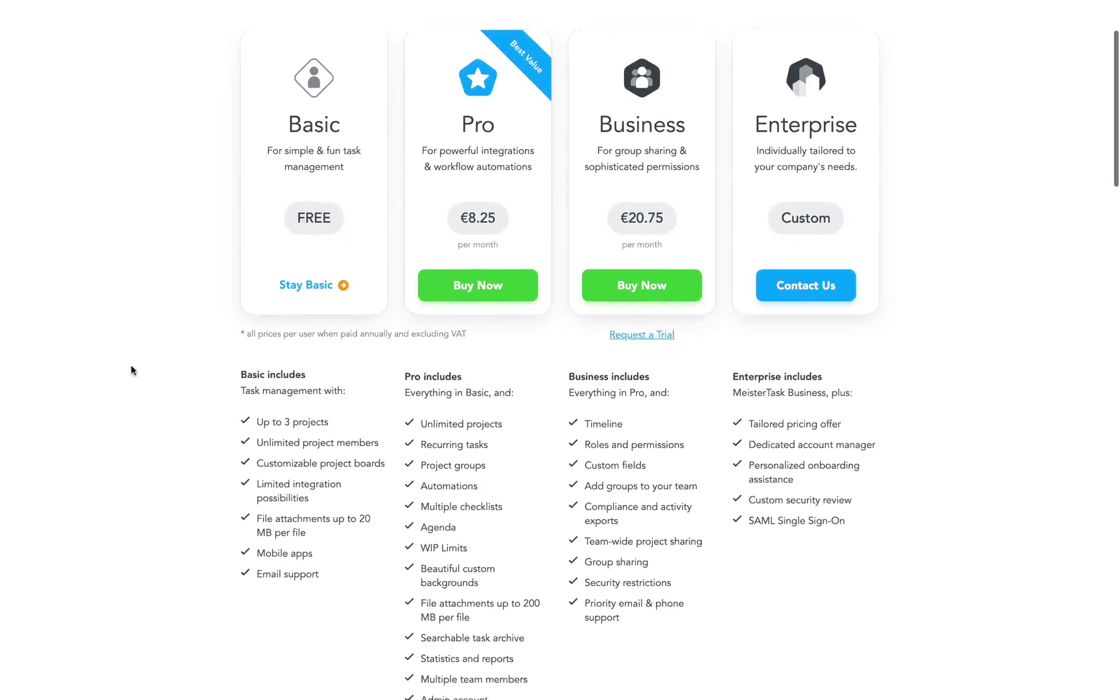
pyautogui.scroll(-1, 132, 370)
pyautogui.scroll(-1, 132, 370)
pyautogui.scroll(-1, 132, 370)
pyautogui.scroll(-1, 133, 370)
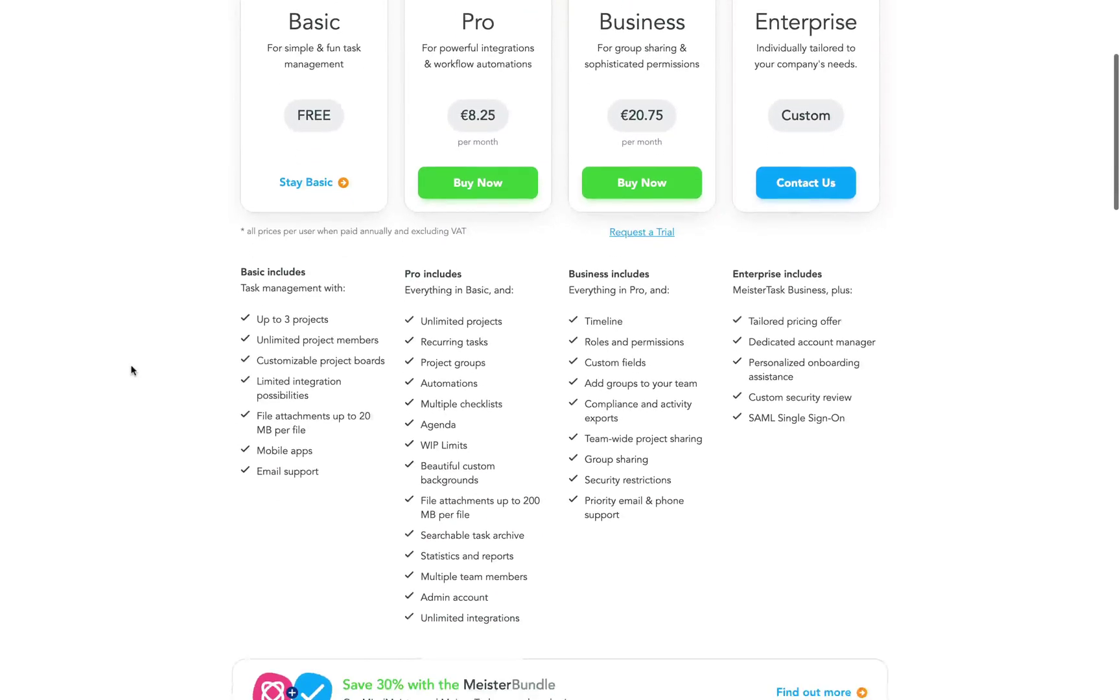